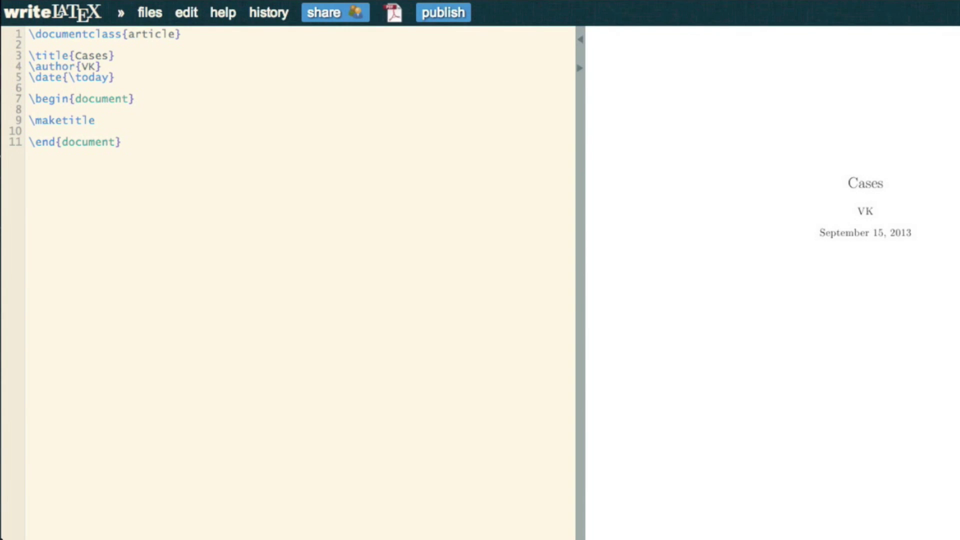
Add \usepackage{amsmath} on its own line above \title, then return to the document body
key("Up")
key("Up")
key("Up")
key("Up")
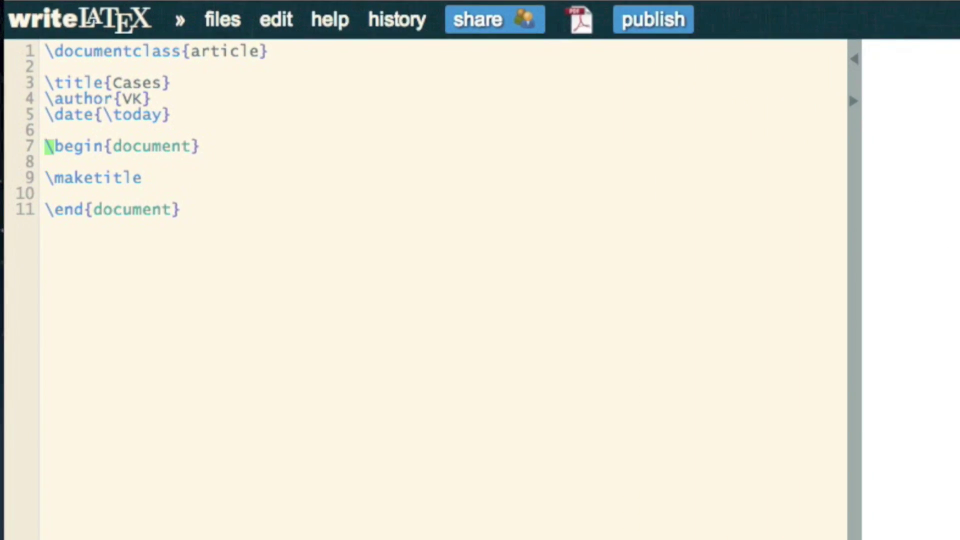
key("Up")
key("Up")
key("Up")
key("Return")
key("Return")
key("Return")
key("Up")
type("\\usepack")
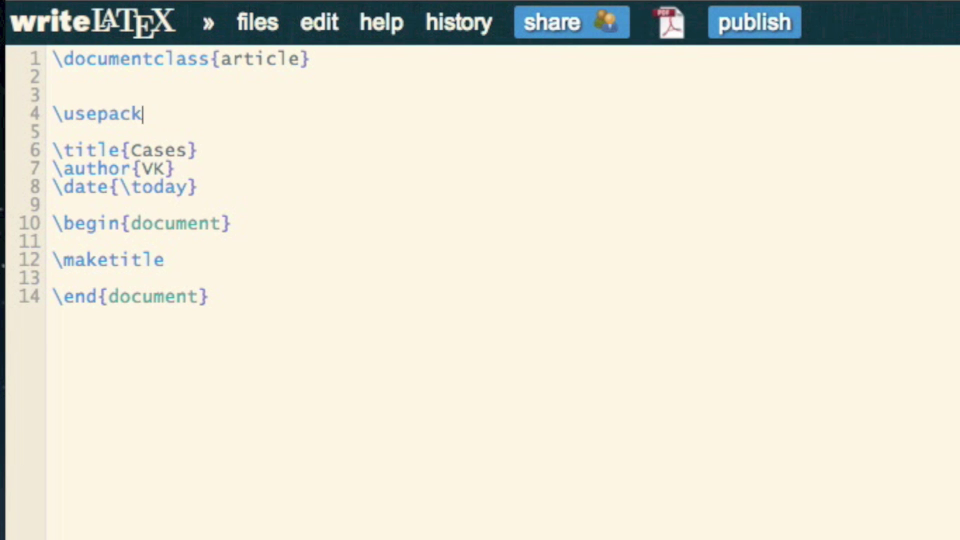
type("age{amsmath}")
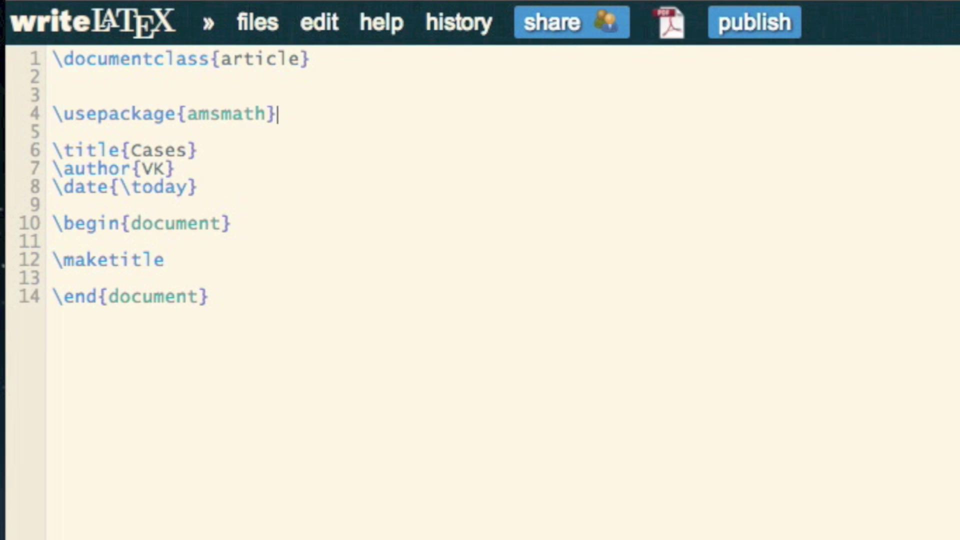
left_click(52, 297)
key("Up")
Add a $$ display block below \maketitle containing 1+(-1)^n=\begin{cases
key("Return")
key("Return")
key("Up")
type("$")
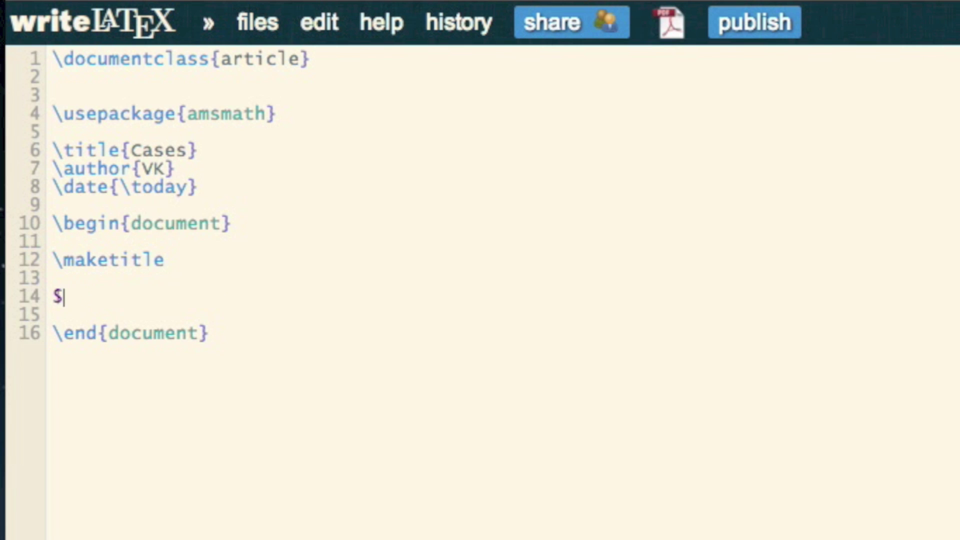
type("$$$")
key("Left")
key("Left")
key("Return")
key("Return")
key("Return")
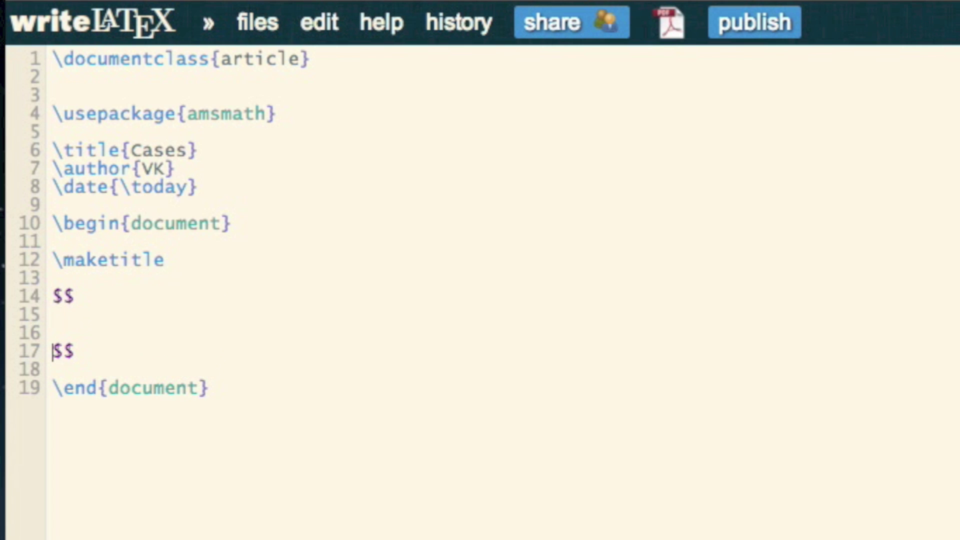
key("Up")
key("BackSpace")
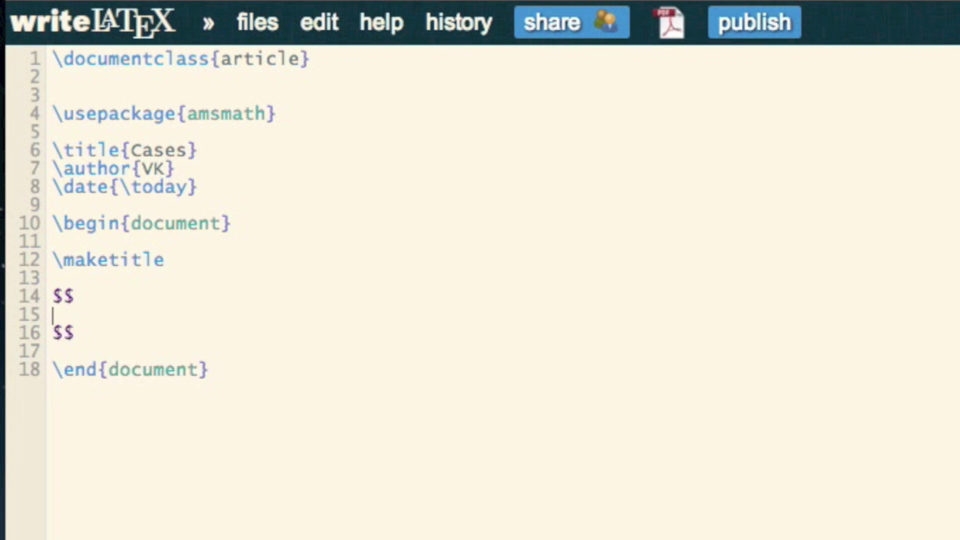
type("1+(-")
type("i)")
key("BackSpace")
key("BackSpace")
type("1")
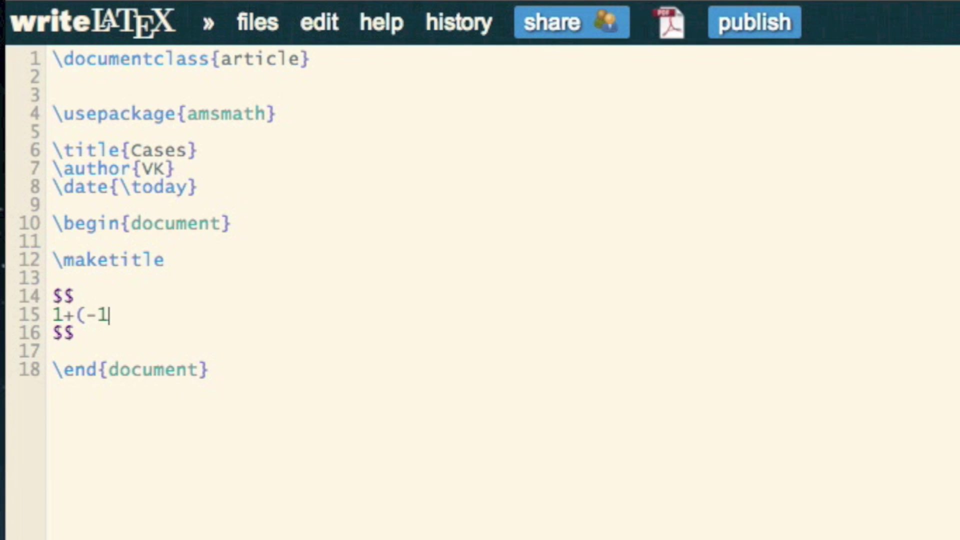
type(")^")
type("n")
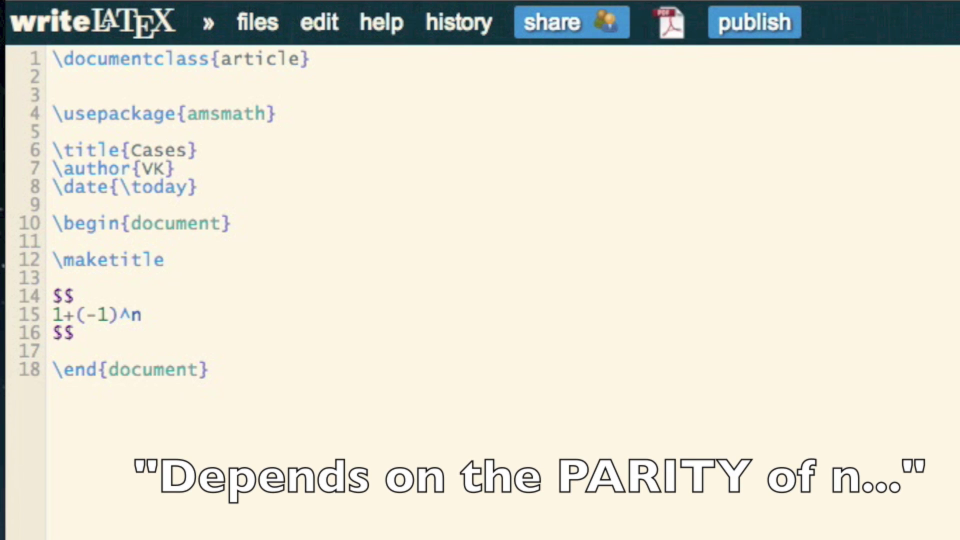
type("=")
type("\begin{case")
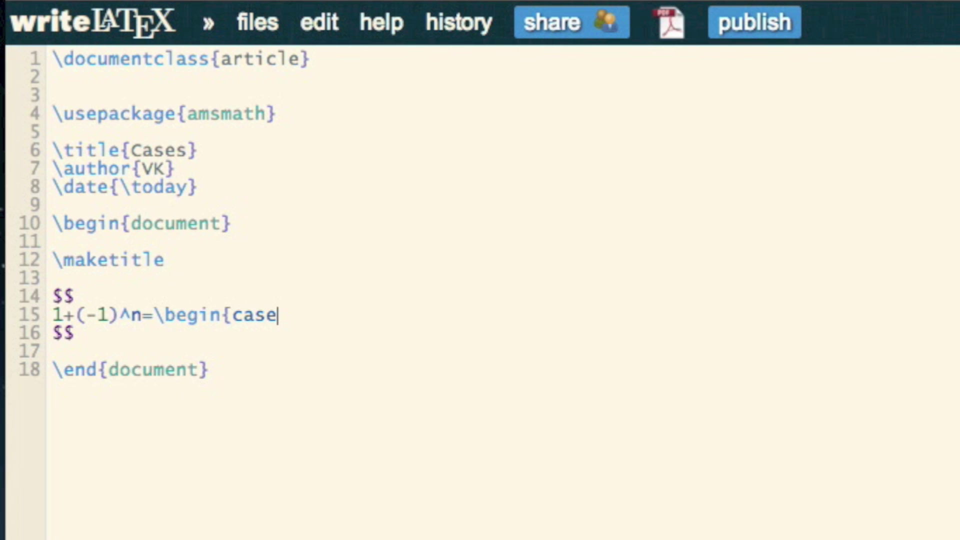
type("s}")
Complete \begin{cases} with a matching \end{cases} and begin the first case with '0,'
key("Return")
key("Tab")
key("Tab")
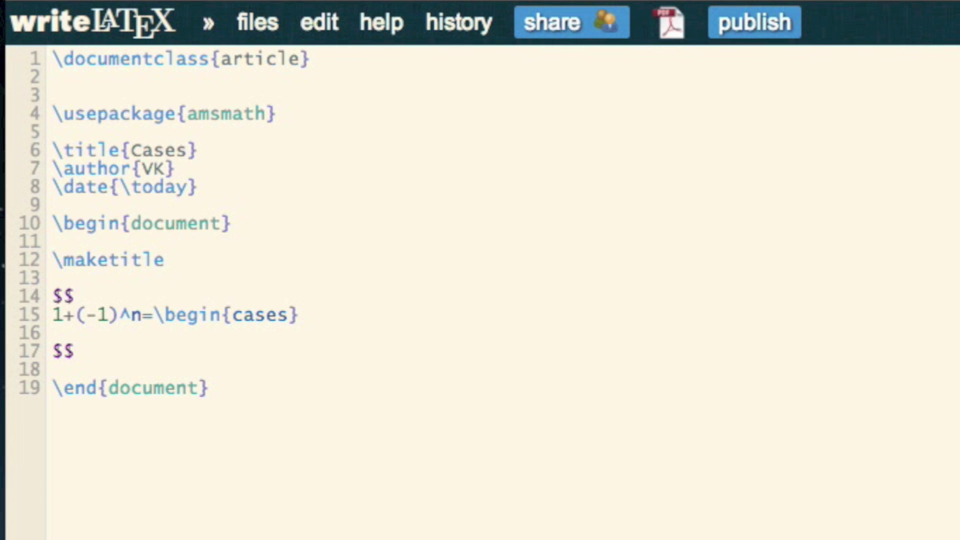
type("\\end{cases}")
left_click(300, 315)
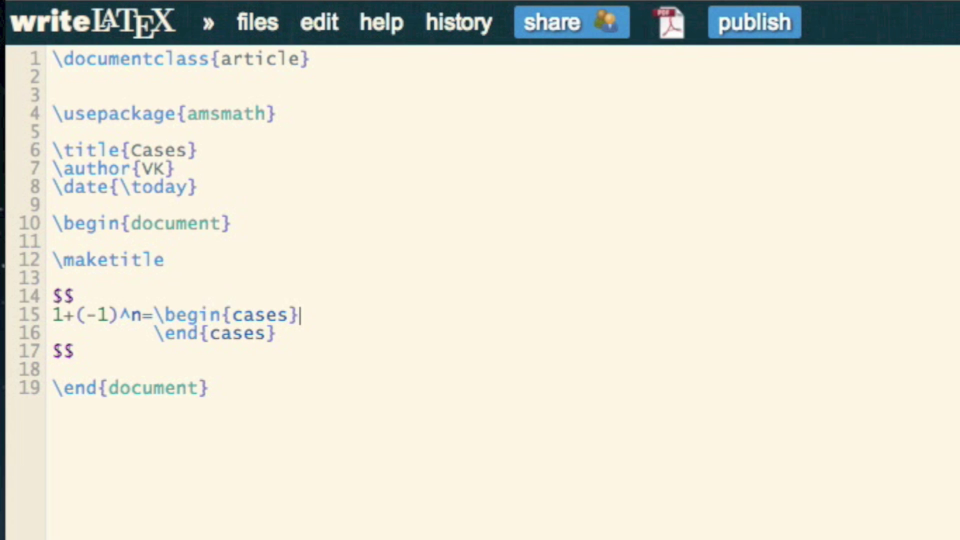
key("Return")
key("Tab")
key("Tab")
key("Tab")
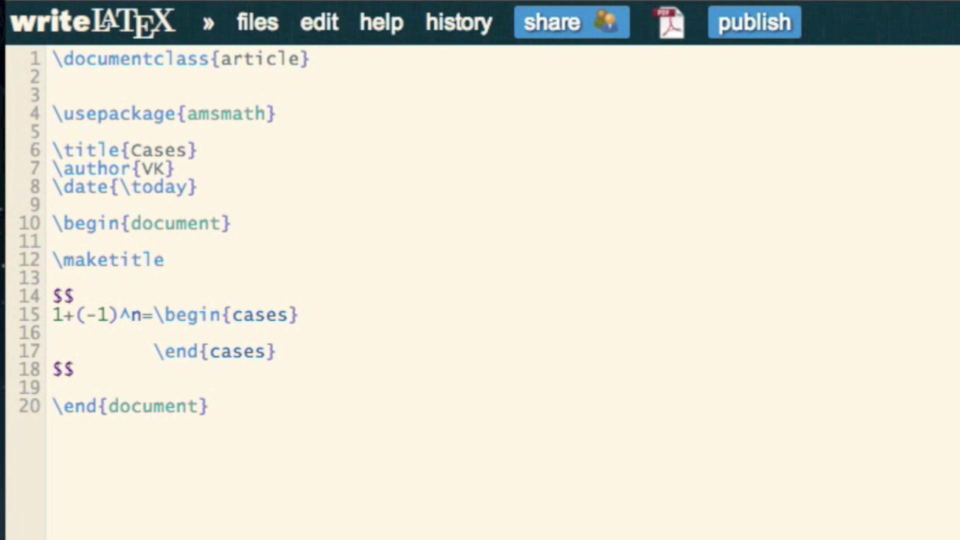
type("0, ")
type("&")
type(" \text{")
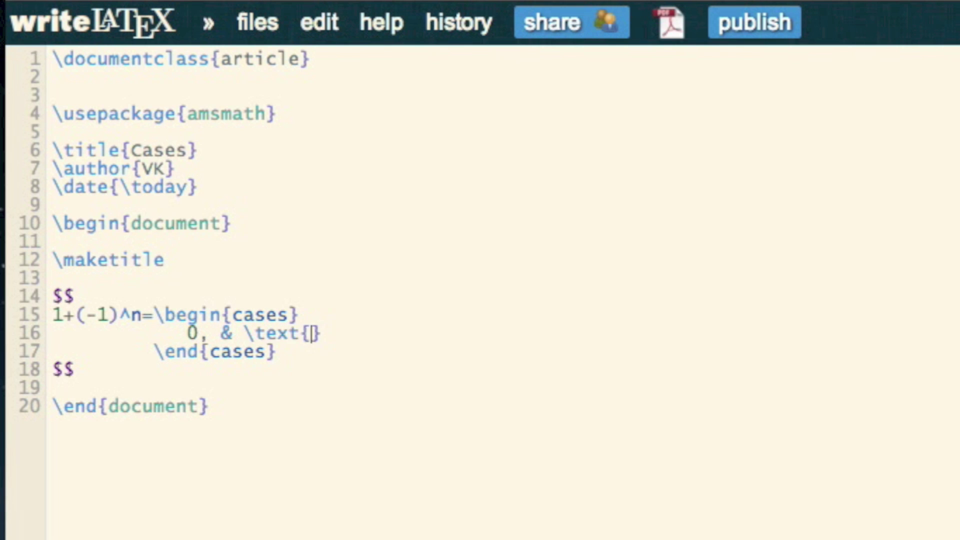
type("if ")
type("$n$ o")
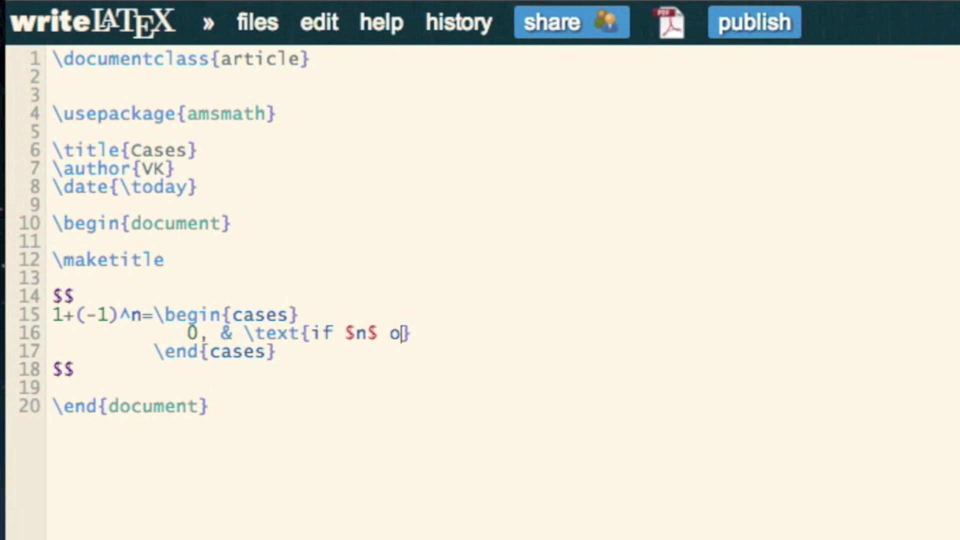
type("dd")
Finish the first case as '0, & \text{if $n$ odd};' and start a new line
key("Right")
type(";")
key("Left")
key("Left")
key("Left")
key("Left")
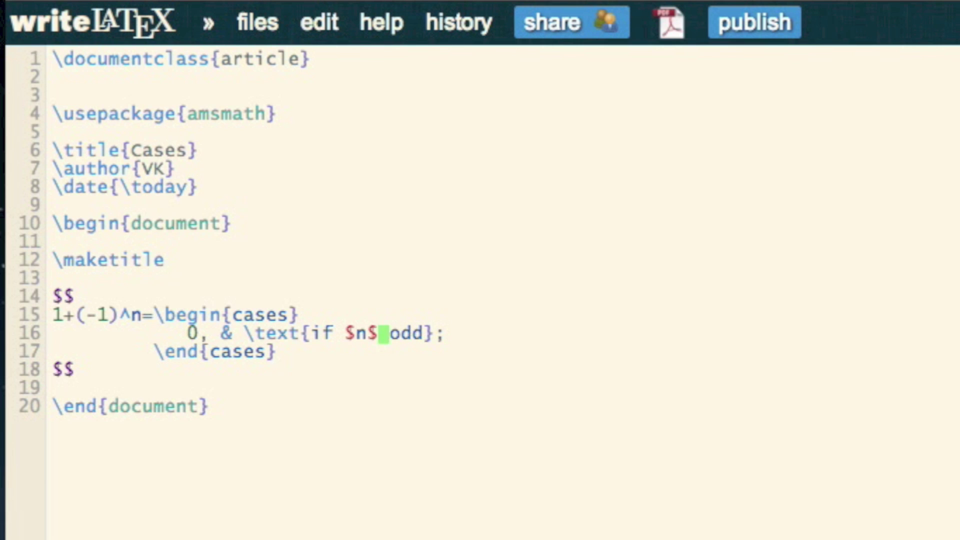
key("Left")
key("Left")
key("Right")
key("Right")
key("Right")
key("Right")
key("Return")
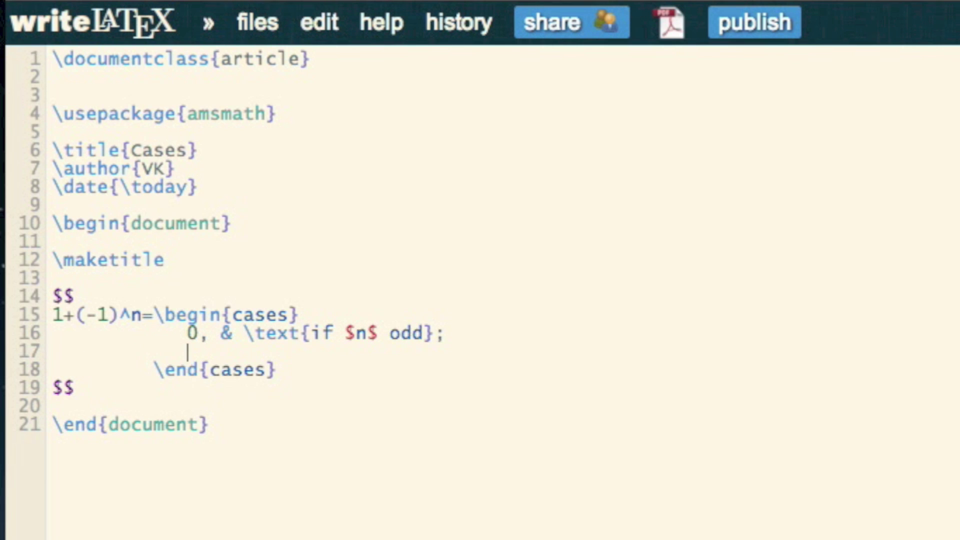
type("2, ")
type("& \t")
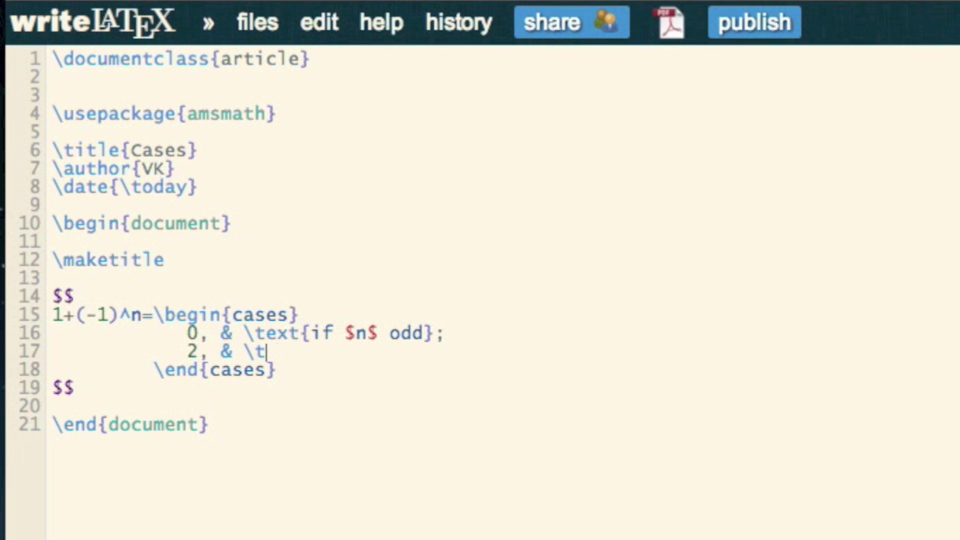
type("ext{}")
Type the case '2, & \text{otherwise}', undo an accidental deletion, and remove the first case's semicolon
key("Left")
type("otherwi")
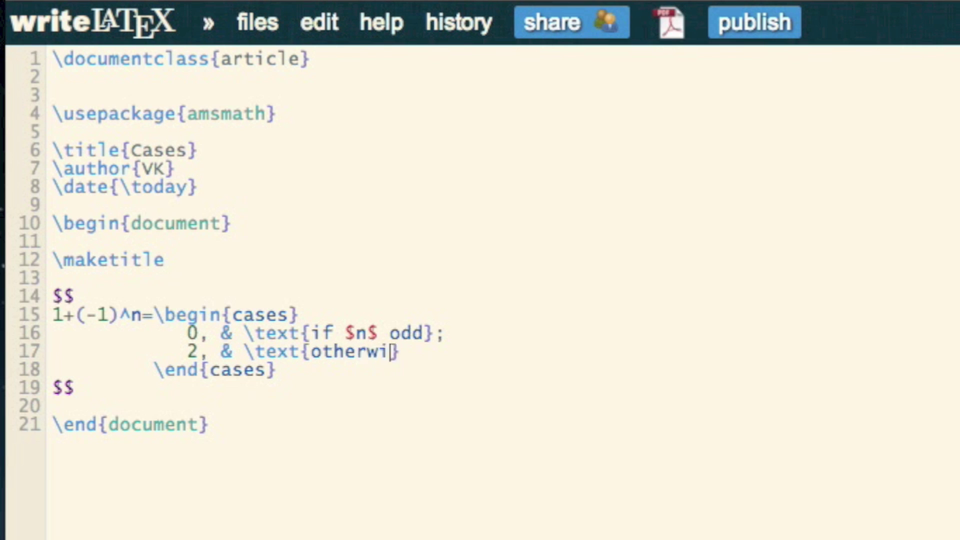
type("se")
key("Right")
key("Up")
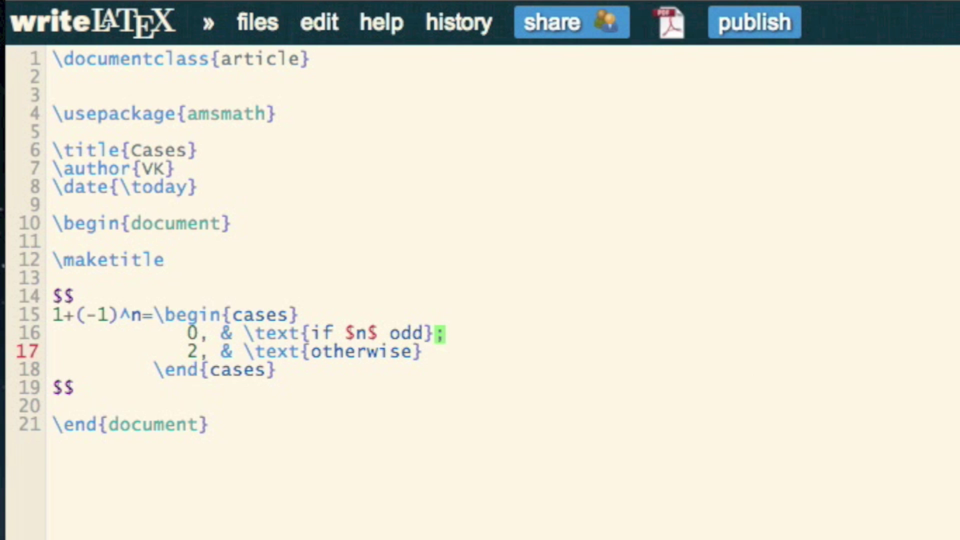
key("super+BackSpace")
key("super+z")
key("BackSpace")
type("\\\\")
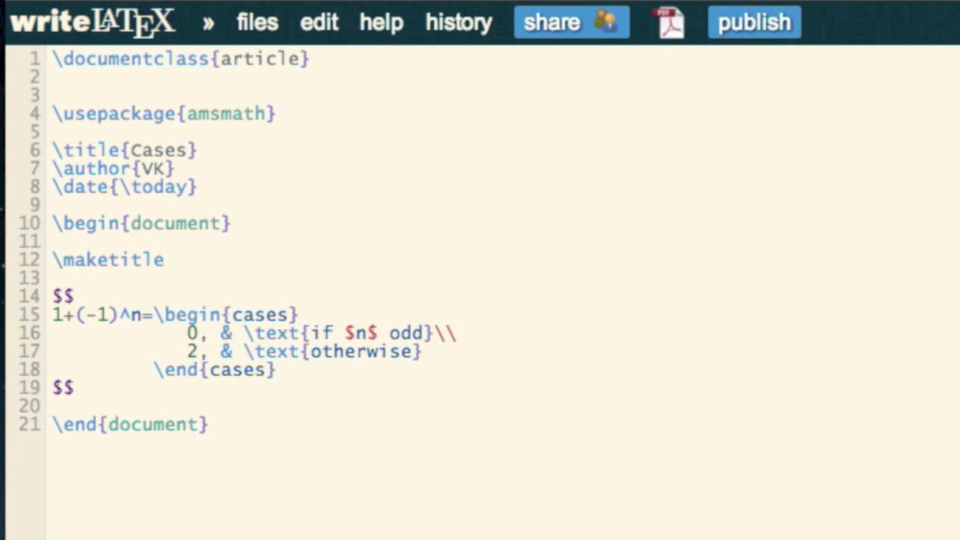